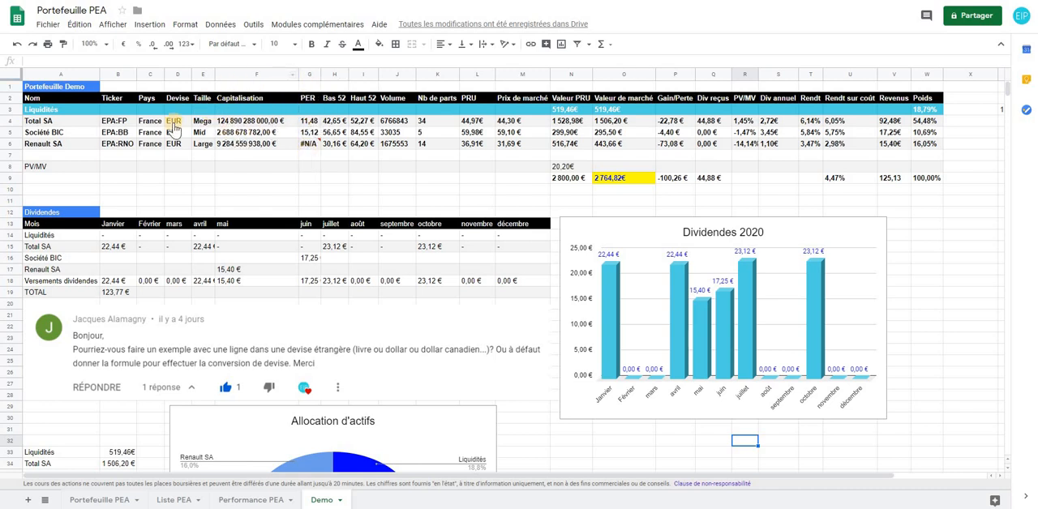
# Insert a column between Capitalisation and PER, head it EURUSD in row 2, and widen it to fit the header
pyautogui.click(241, 126)
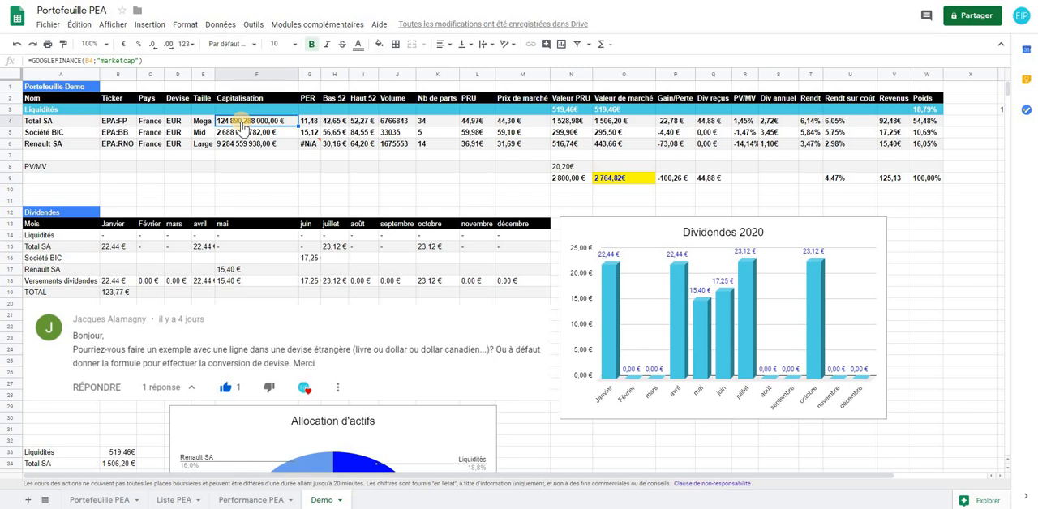
pyautogui.click(305, 101)
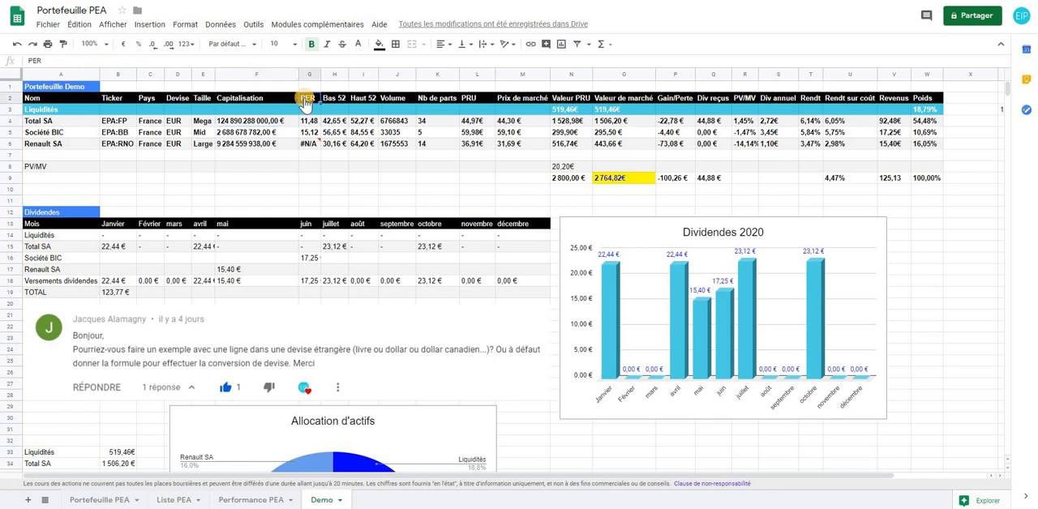
pyautogui.rightClick(305, 101)
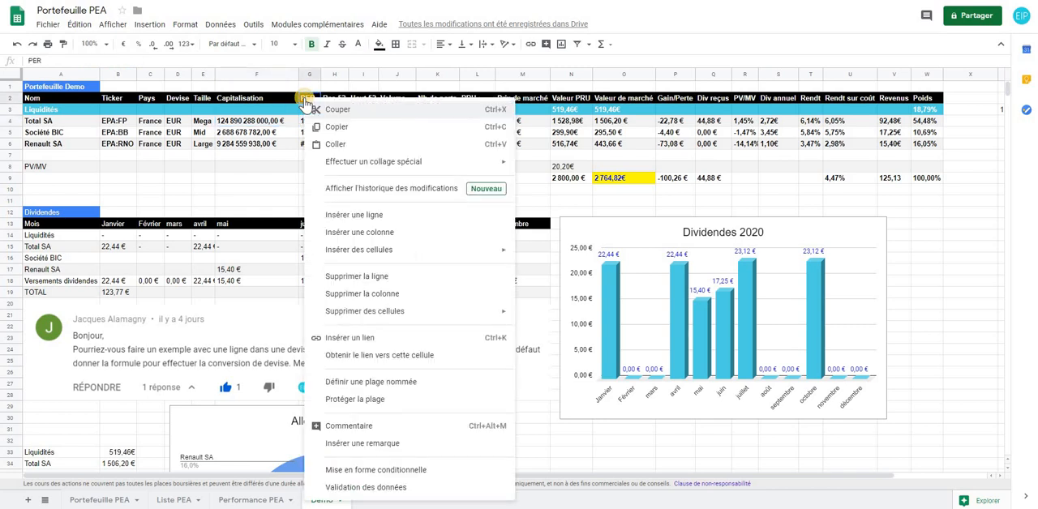
pyautogui.click(357, 232)
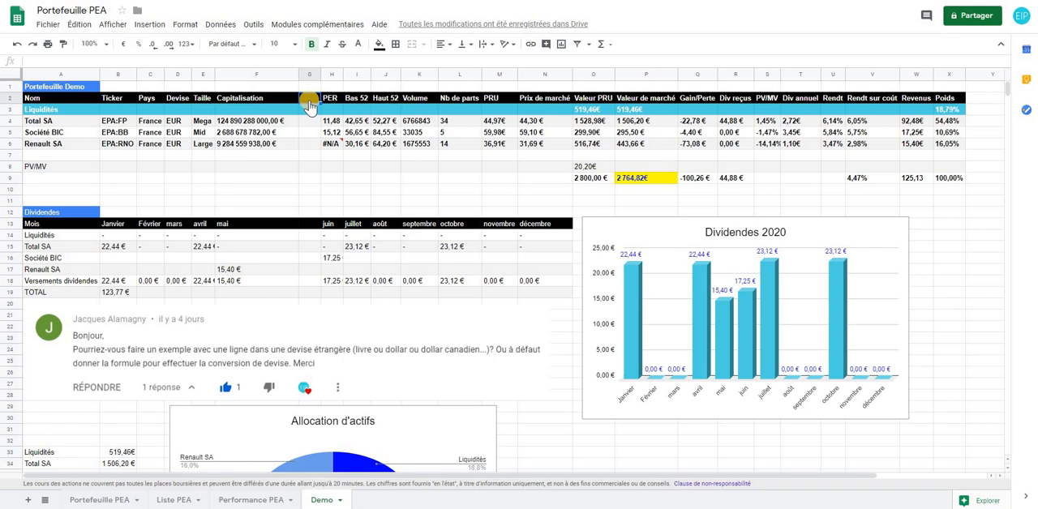
pyautogui.write('EURUSD')
pyautogui.click(333, 178)
pyautogui.moveTo(320, 74); pyautogui.dragTo(332, 74)
# Enter the exchange-rate formula =GOOGLEFINANCE("currency:eurusd") in the Total SA row of the EURUSD column (G4)
pyautogui.click(316, 127)
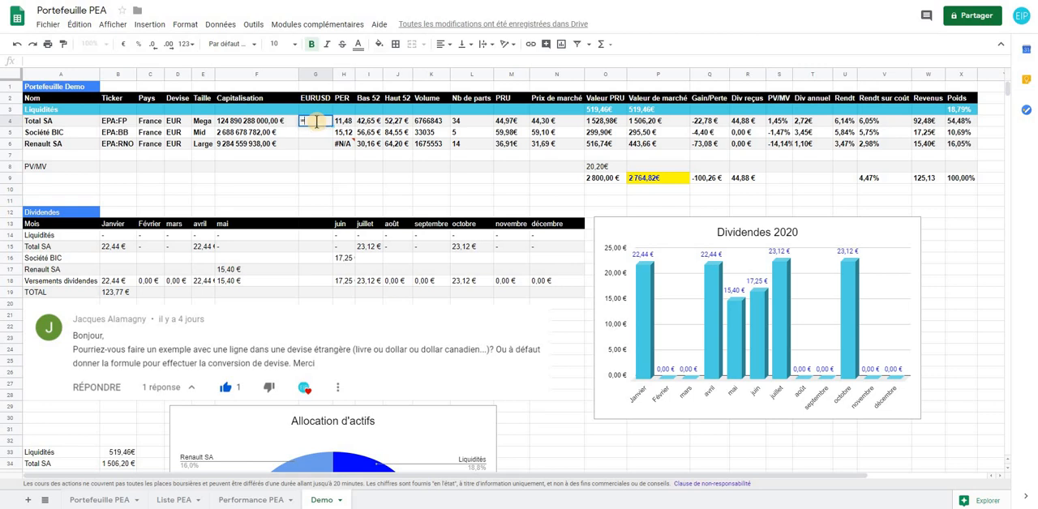
pyautogui.write('=goog')
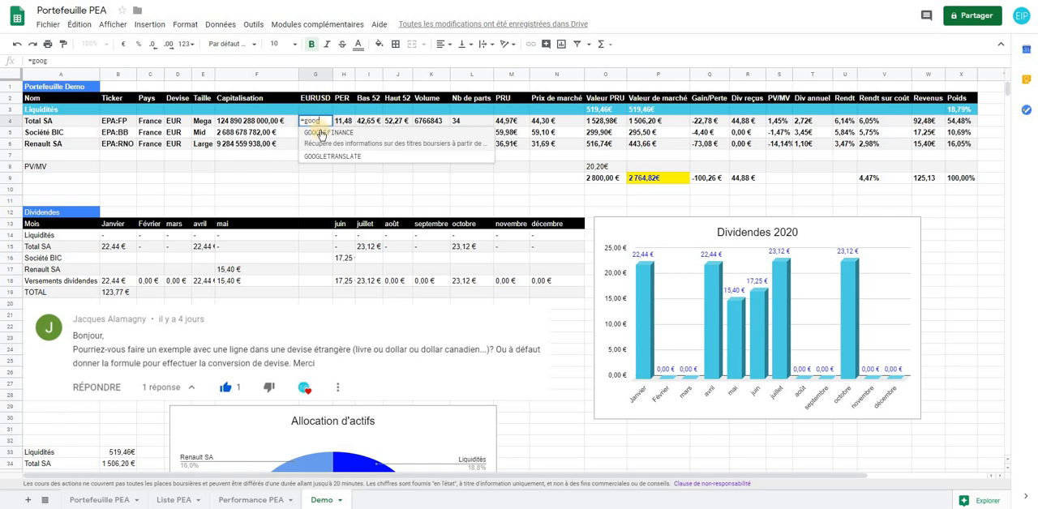
pyautogui.click(324, 137)
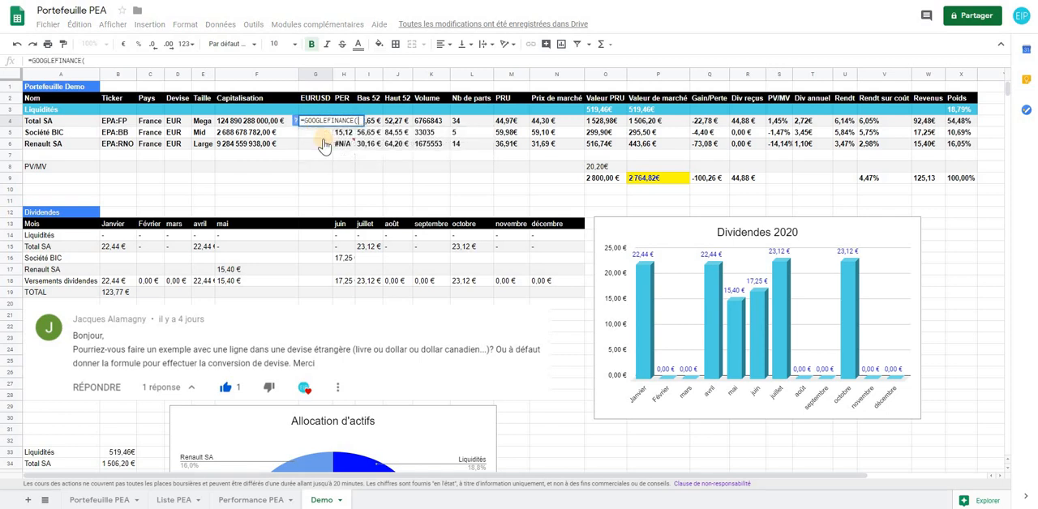
pyautogui.write('"')
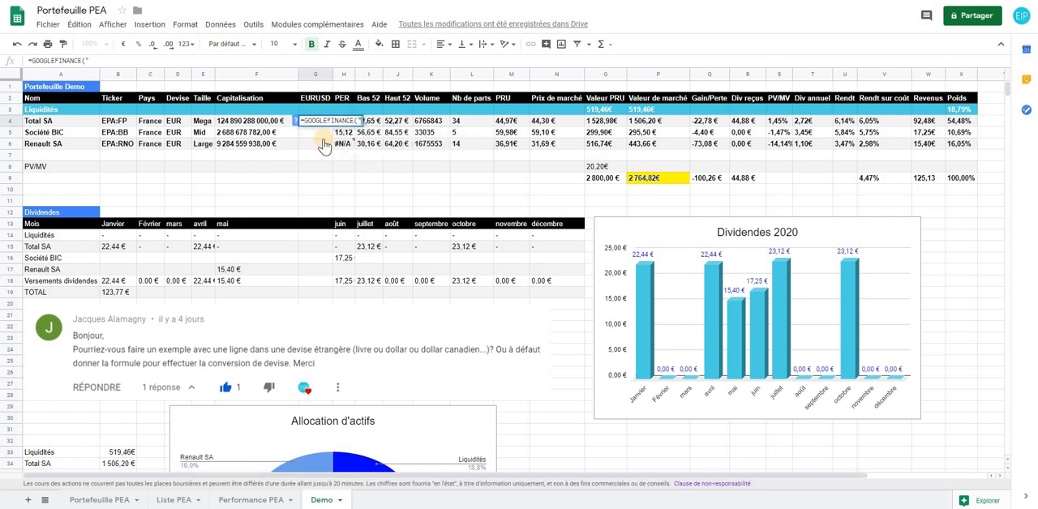
pyautogui.write('currency')
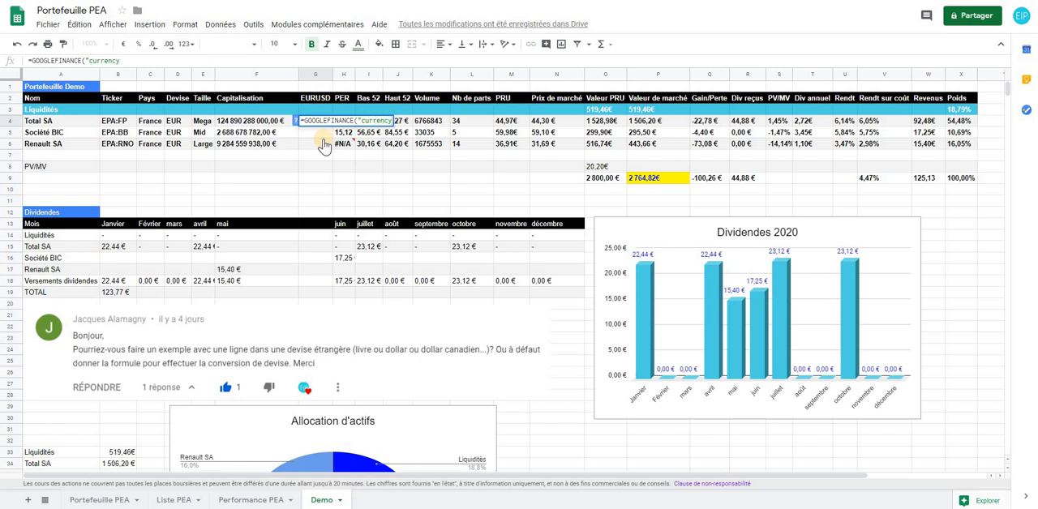
pyautogui.write(':eurusd')
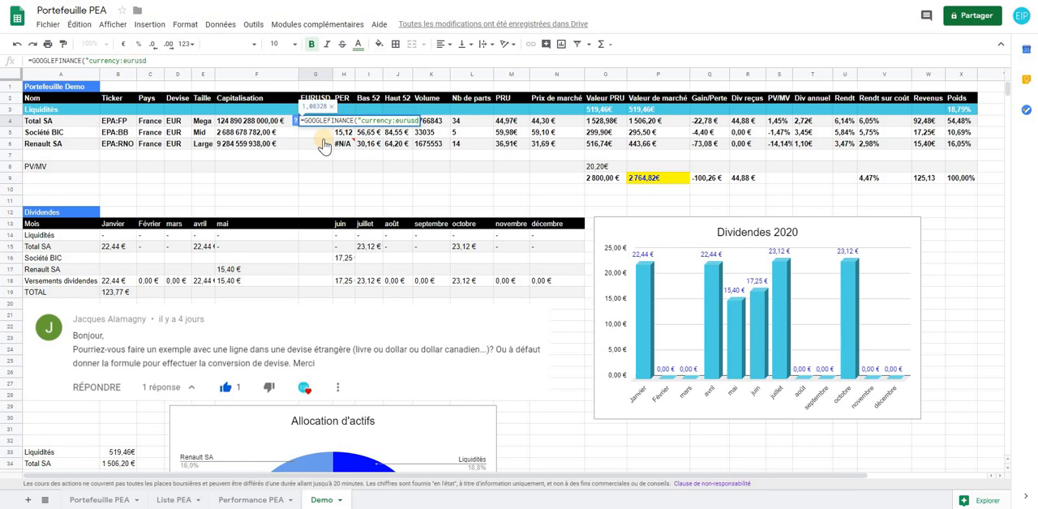
pyautogui.write('")')
pyautogui.press('Return')
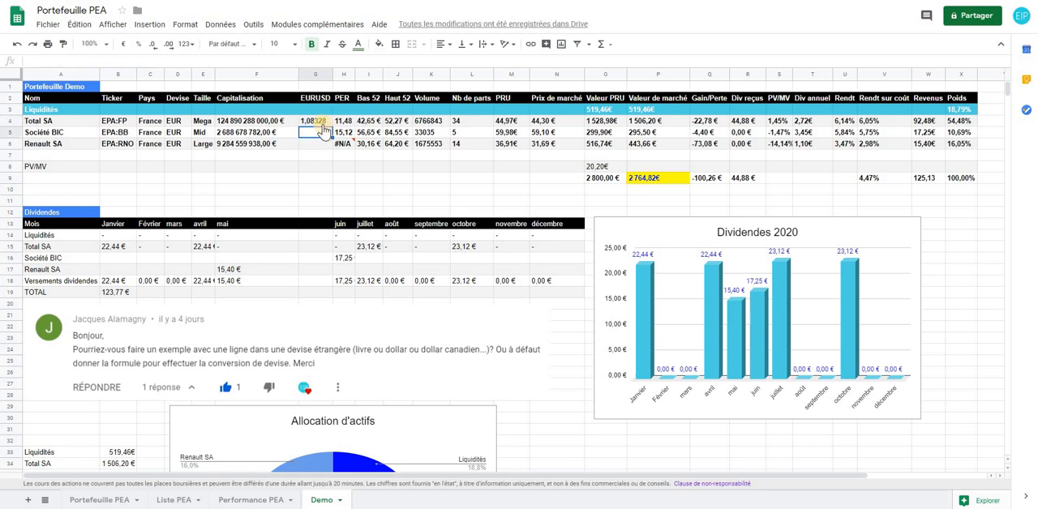
pyautogui.click(313, 122)
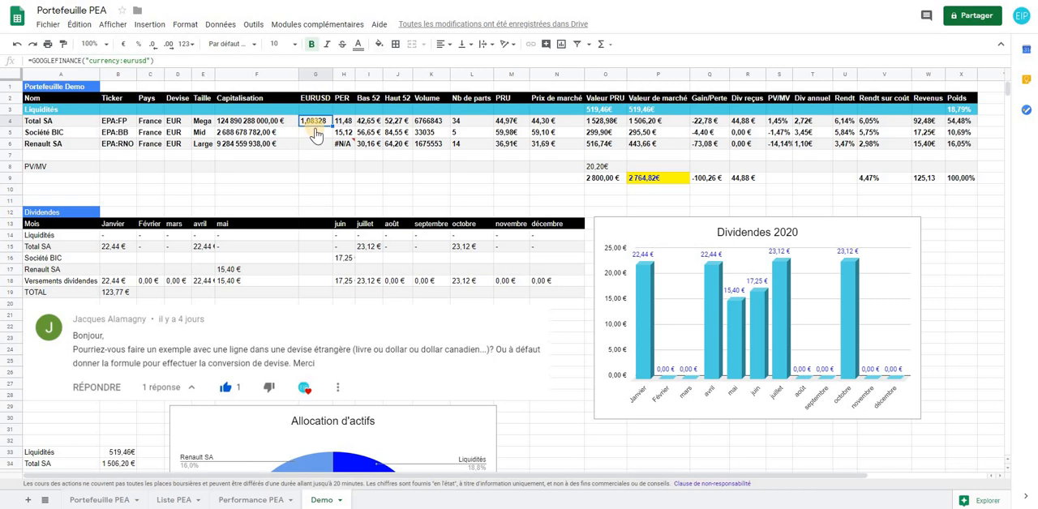
# Insert an empty column between EURUSD and PER
pyautogui.click(341, 102)
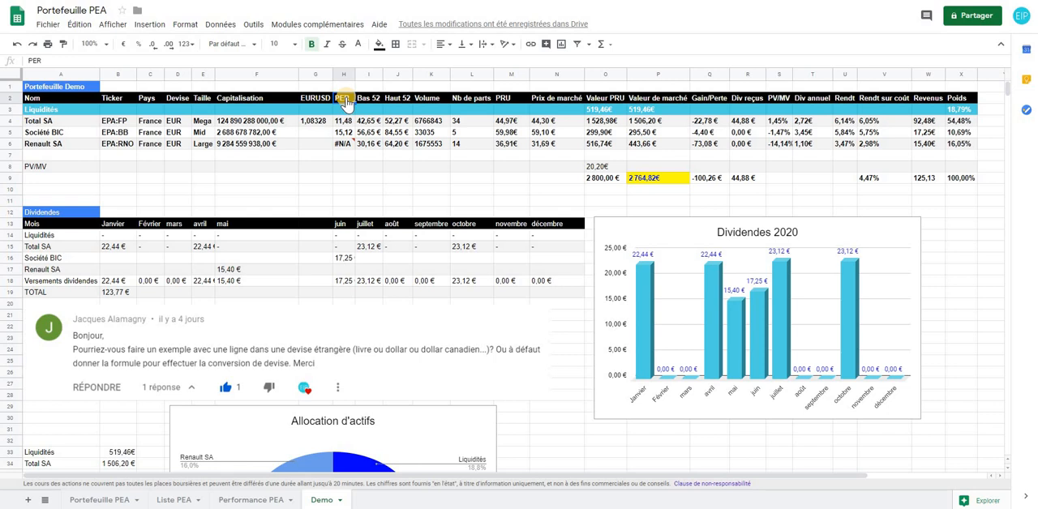
pyautogui.rightClick(345, 104)
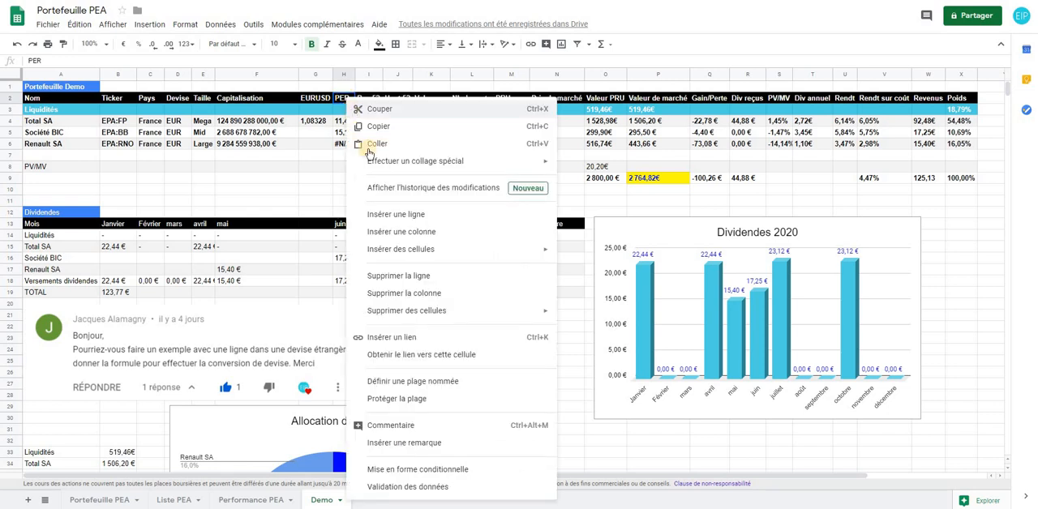
pyautogui.click(383, 232)
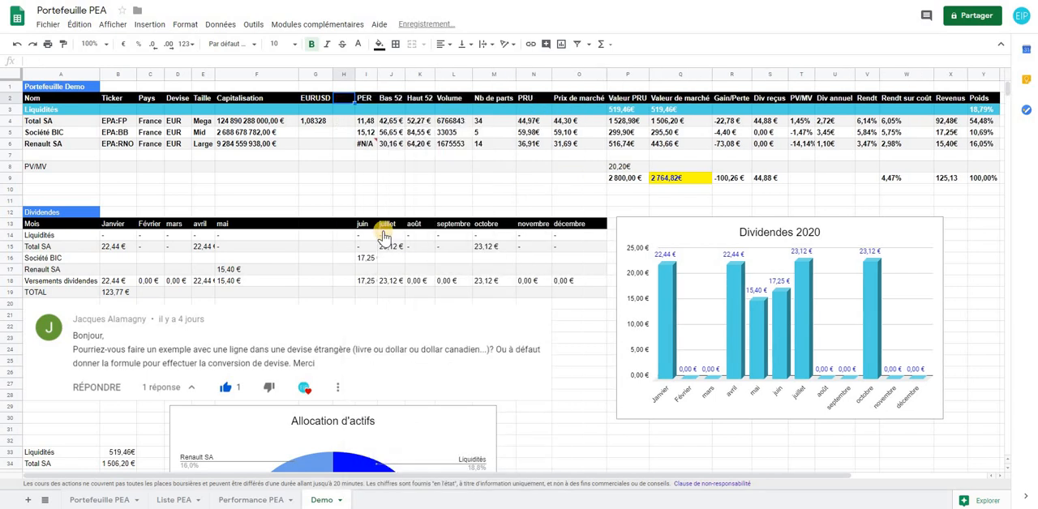
# Convert Total SA's capitalisation with the formula =F4/G4 in cell H4 and fit column H to its content
pyautogui.click(345, 123)
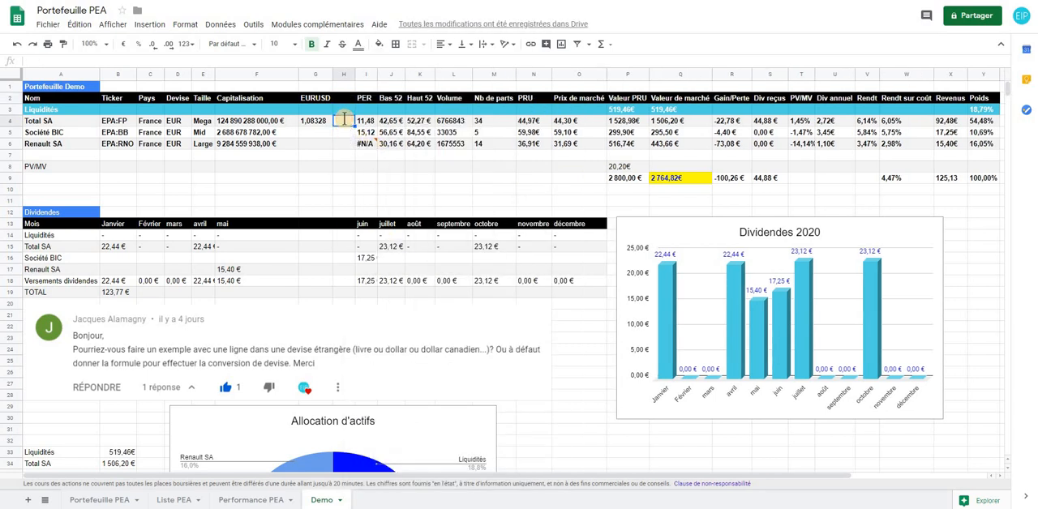
pyautogui.write('=')
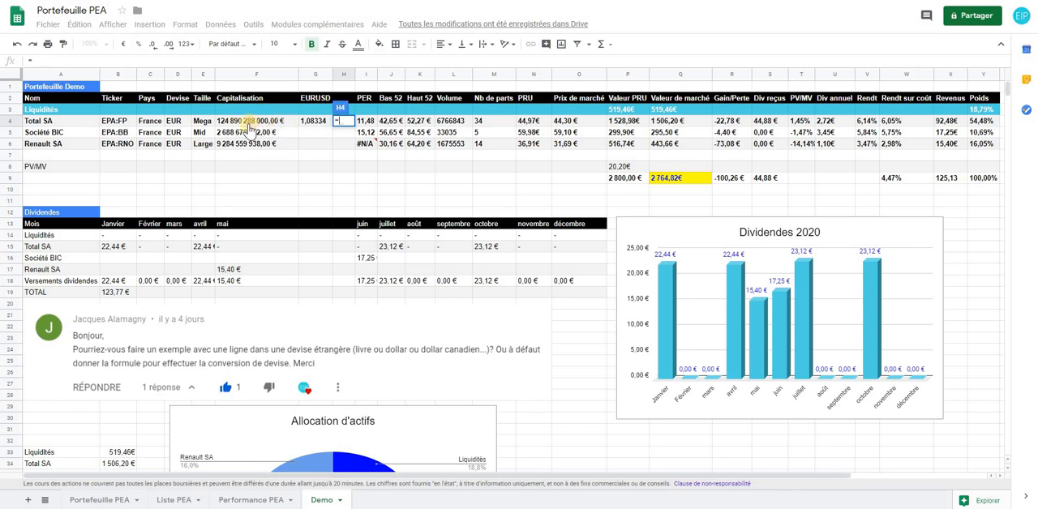
pyautogui.click(248, 124)
pyautogui.write('/')
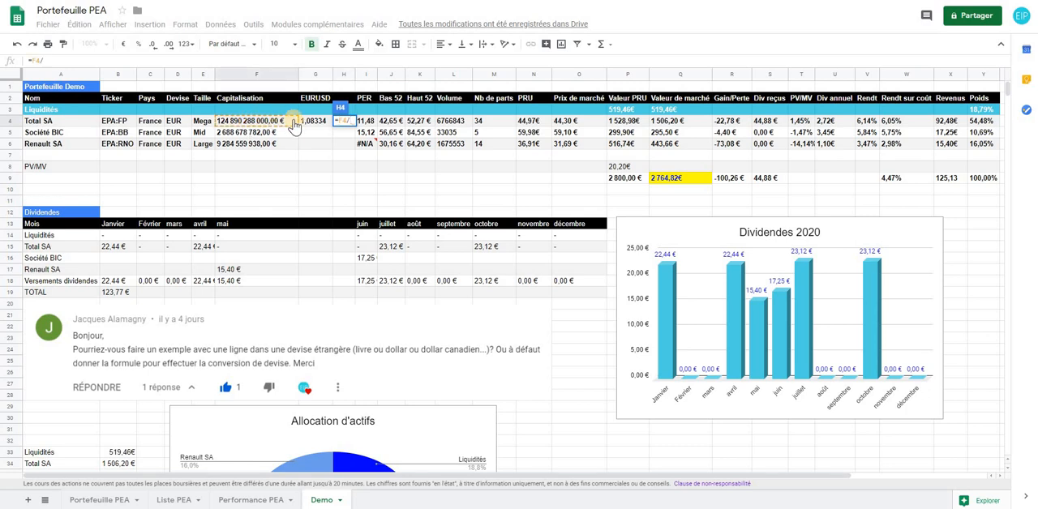
pyautogui.click(317, 124)
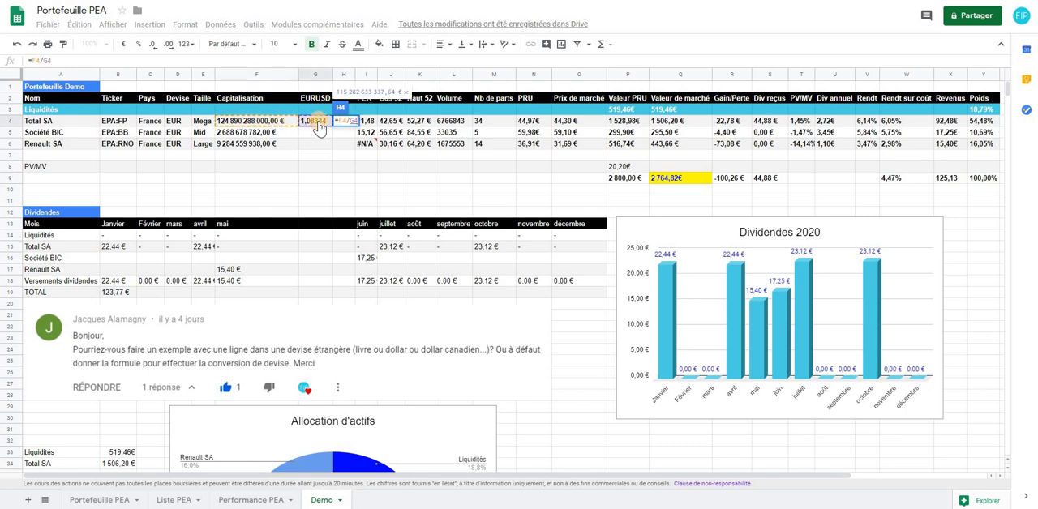
pyautogui.press('Return')
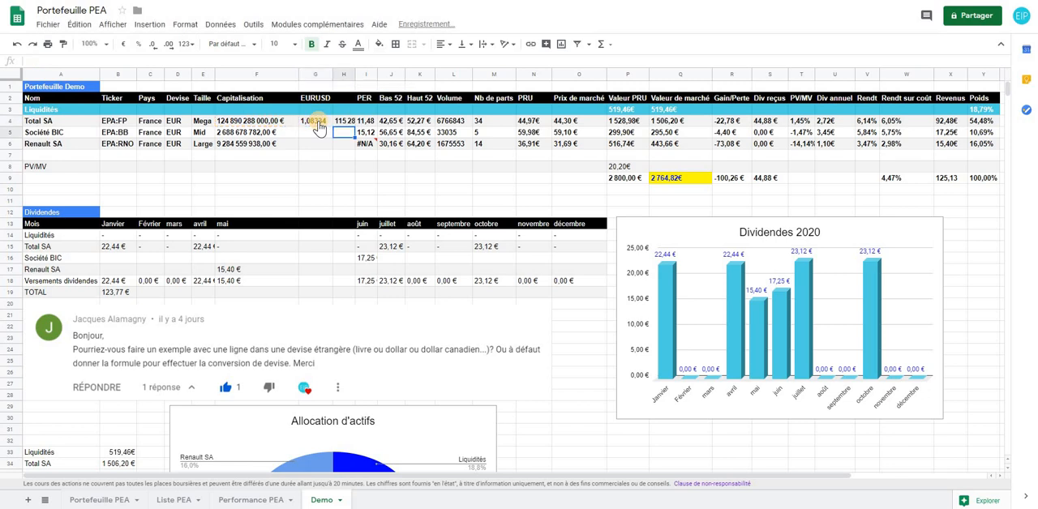
pyautogui.doubleClick(354, 73)
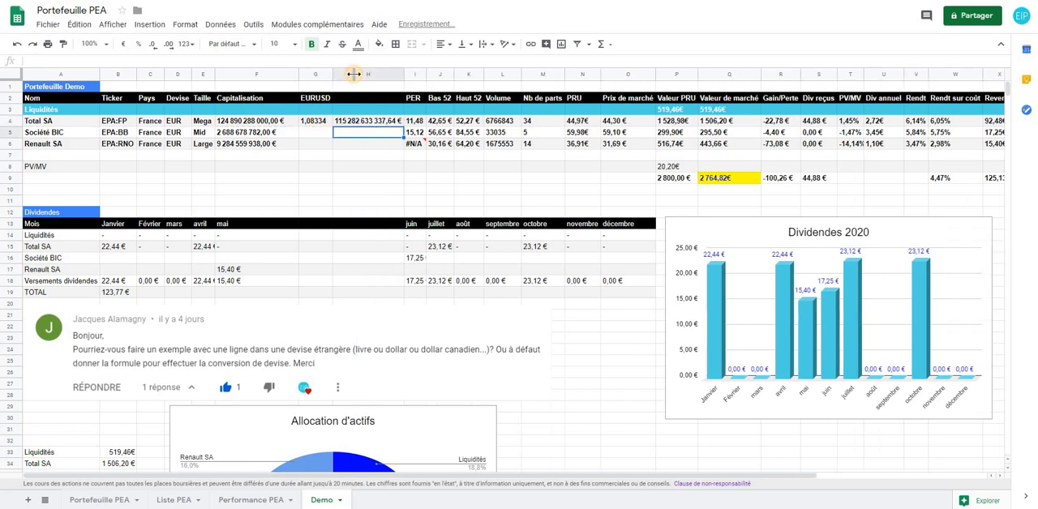
# Rename the header in cell F2 as Capitalisation Google
pyautogui.click(266, 98)
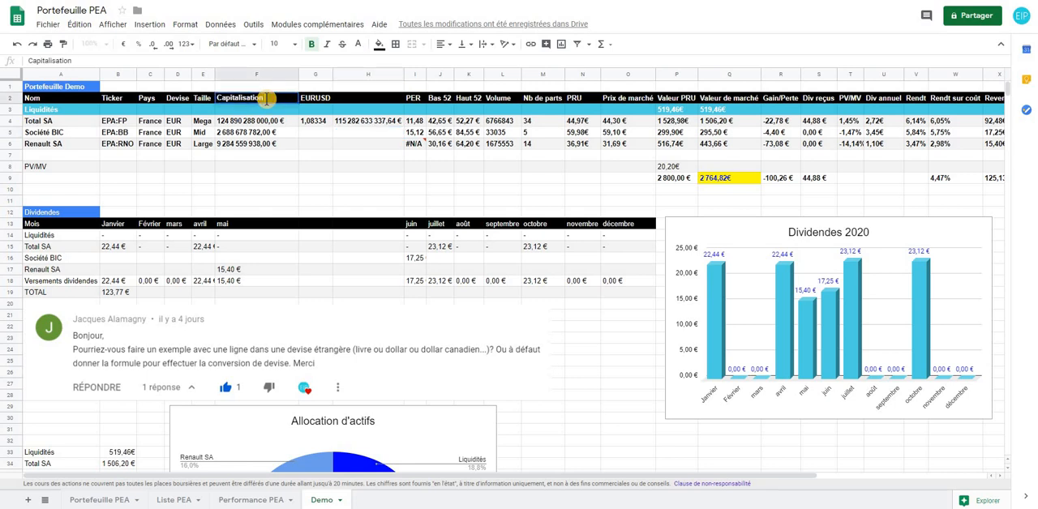
pyautogui.write('G')
pyautogui.write('ool')
pyautogui.write('g')
pyautogui.press('BackSpace')
pyautogui.press('BackSpace')
pyautogui.write('gle')
# Enter Capitalisation EIP as the header of the converted capitalisation column in cell H2
pyautogui.click(365, 97)
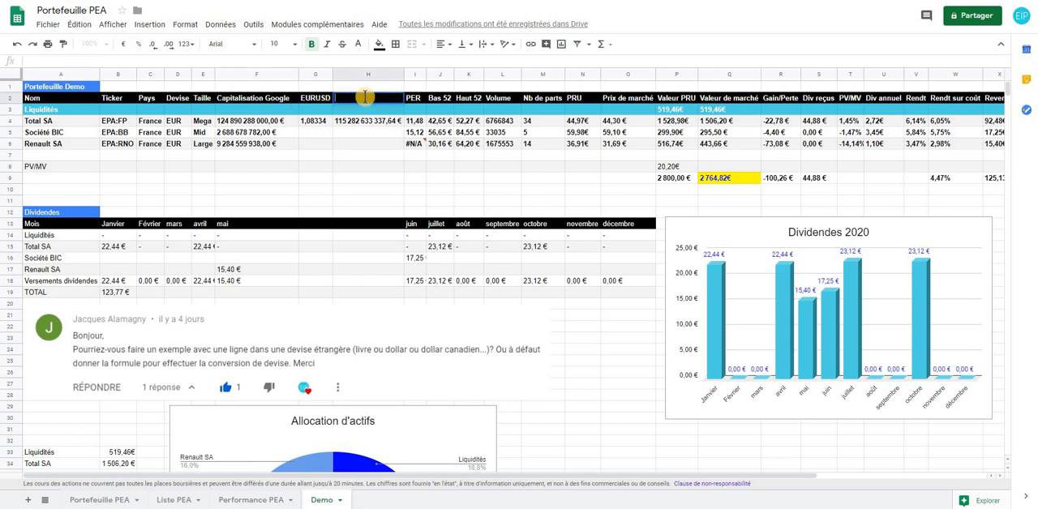
pyautogui.write('Capitalisation EIP')
pyautogui.click(367, 133)
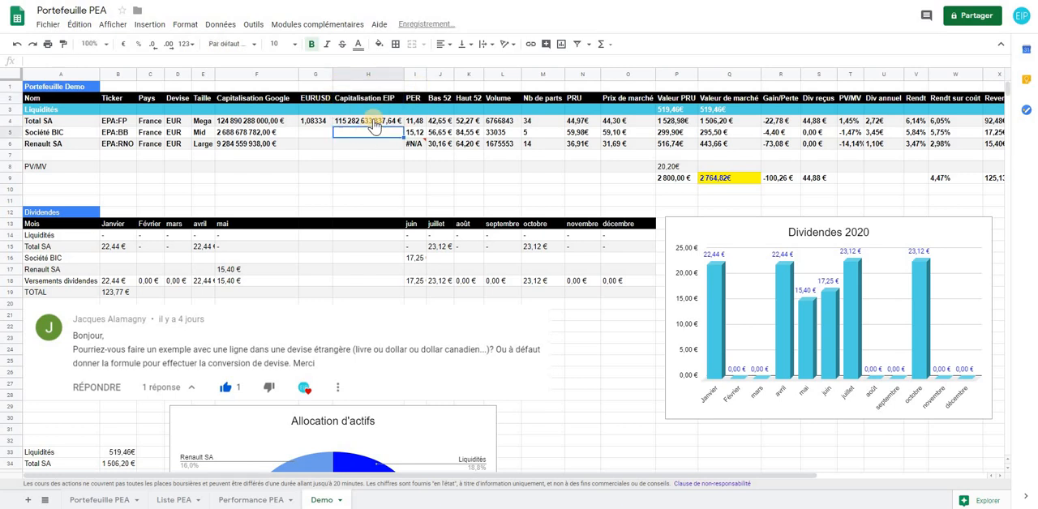
# Enter =F5 in cell H5 for Société BIC and copy the formula down to H6 for Renault SA
pyautogui.click(369, 121)
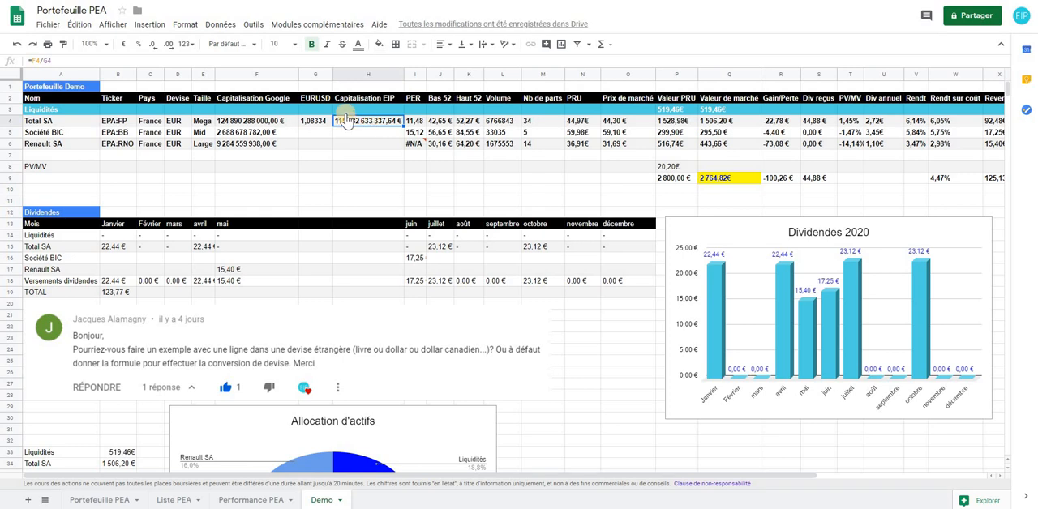
pyautogui.press('Down')
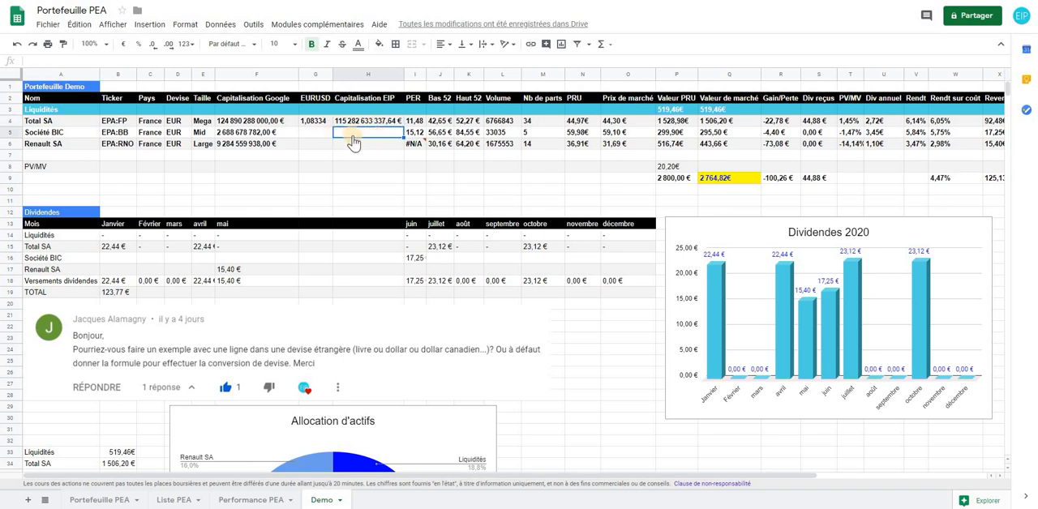
pyautogui.write('=')
pyautogui.click(272, 139)
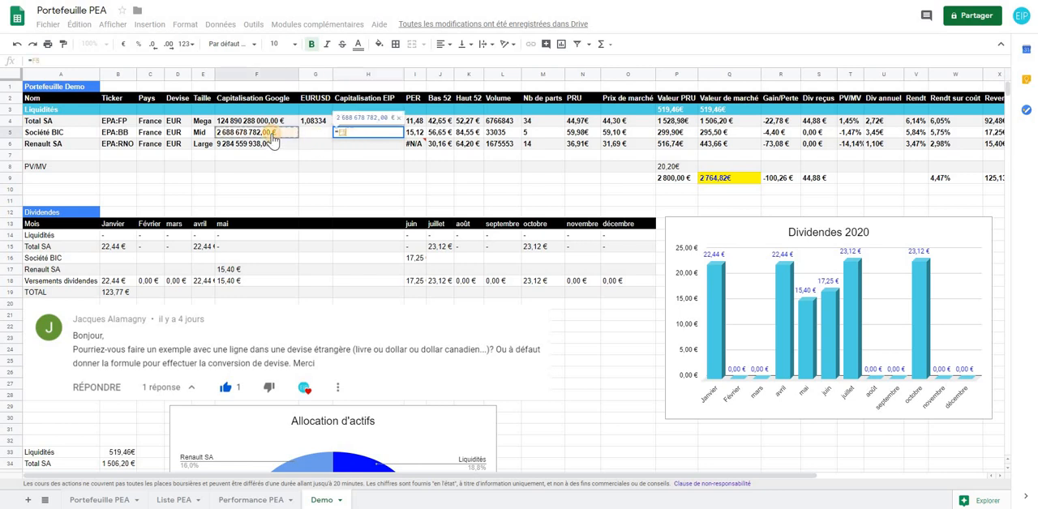
pyautogui.press('Return')
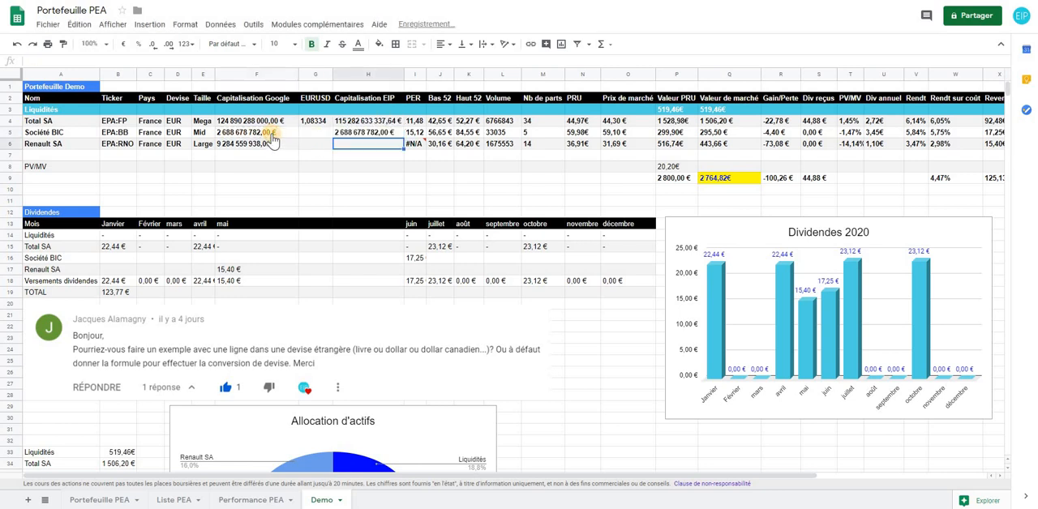
pyautogui.click(348, 132)
pyautogui.moveTo(403, 137); pyautogui.dragTo(404, 148)
pyautogui.click(369, 155)
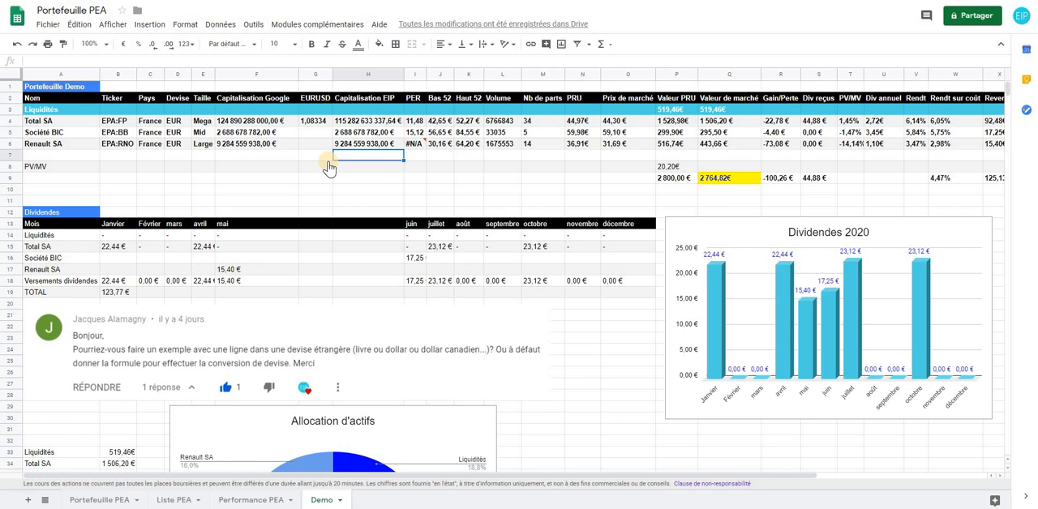
# Review the EURUSD rate formula in cell G4 and enter the pound equivalent =GOOGLEFINANCE("currency:eurgbp") in cell G9
pyautogui.doubleClick(313, 123)
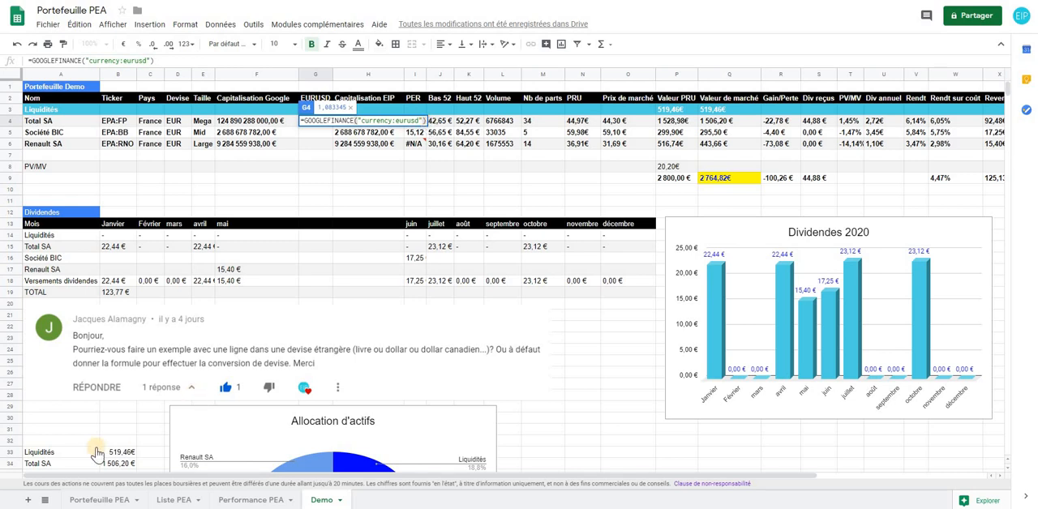
pyautogui.press('Return')
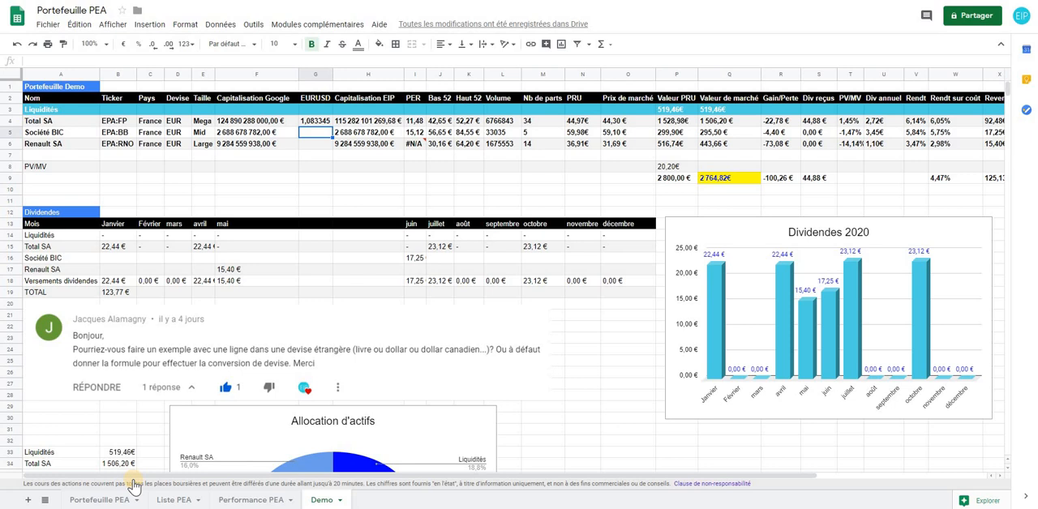
pyautogui.click(313, 188)
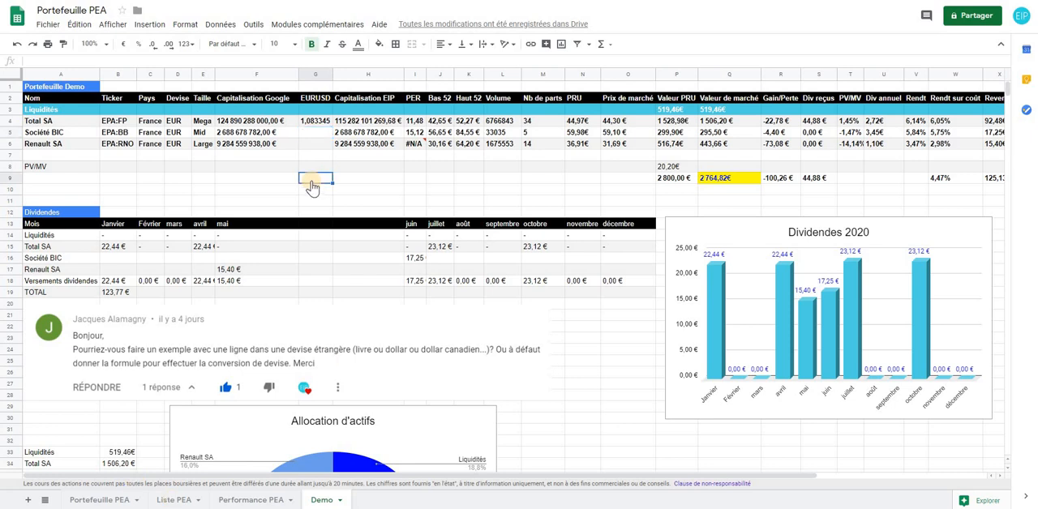
pyautogui.write('=')
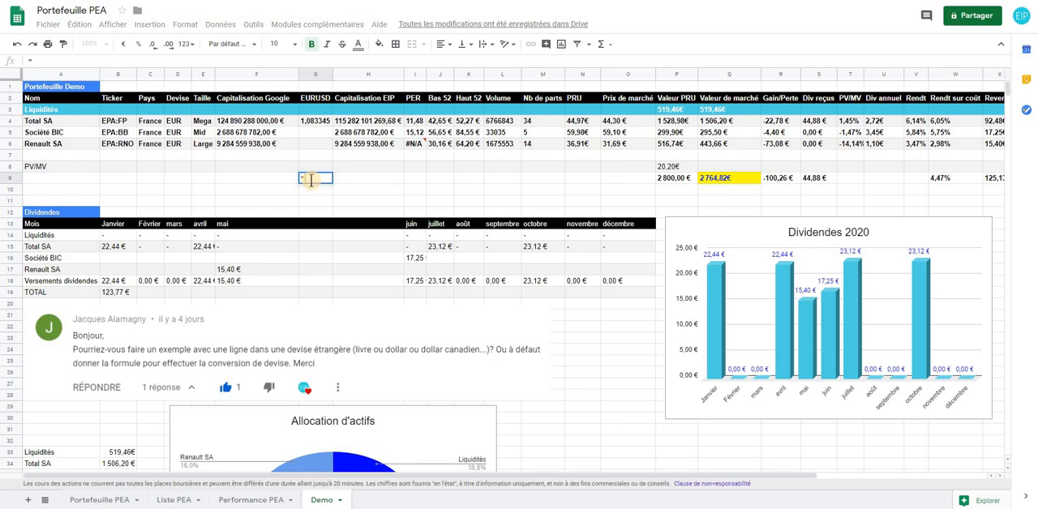
pyautogui.write('go')
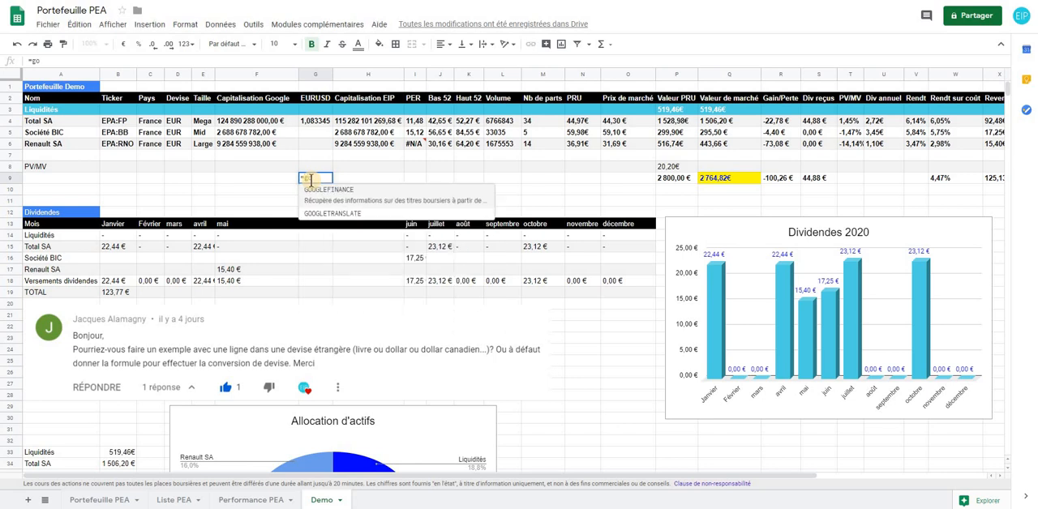
pyautogui.click(316, 191)
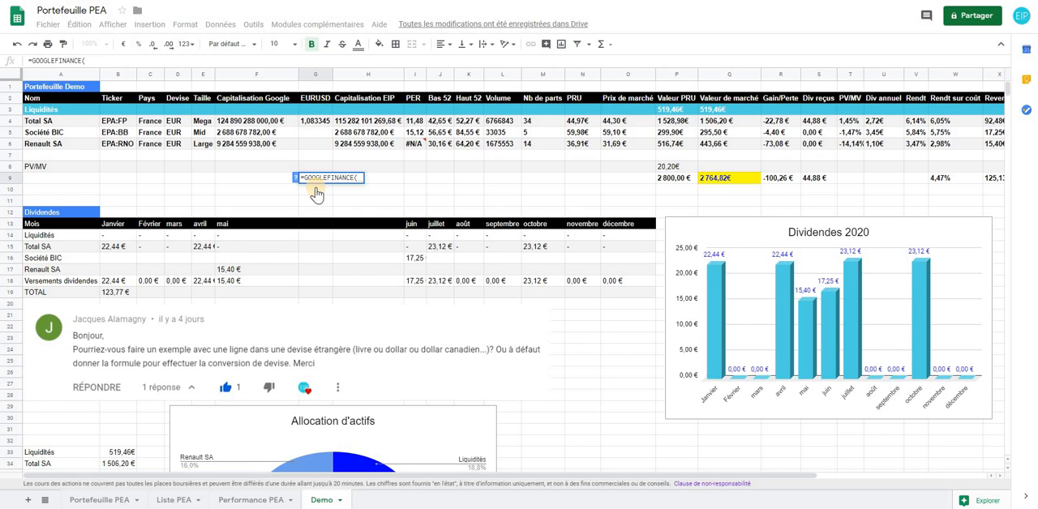
pyautogui.write('"c')
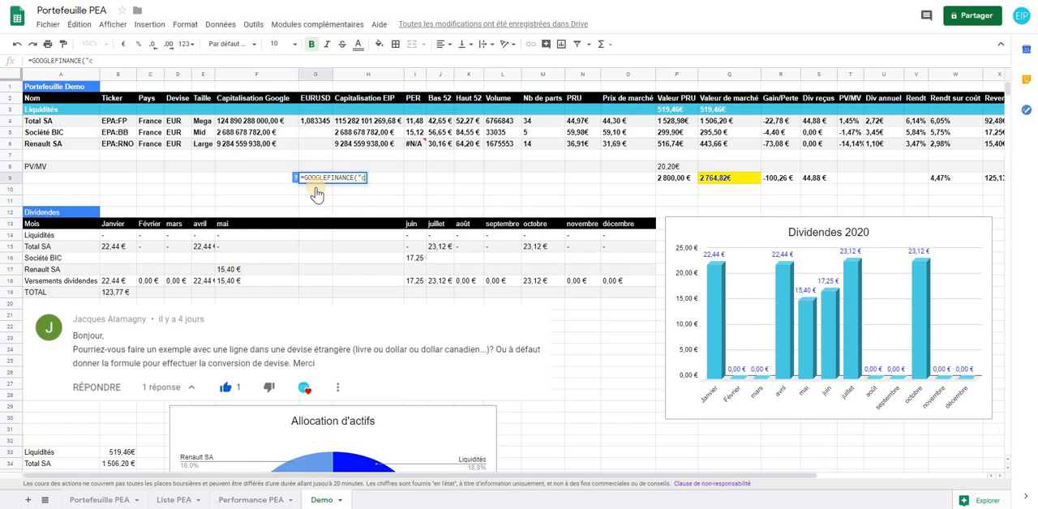
pyautogui.write('urrency:')
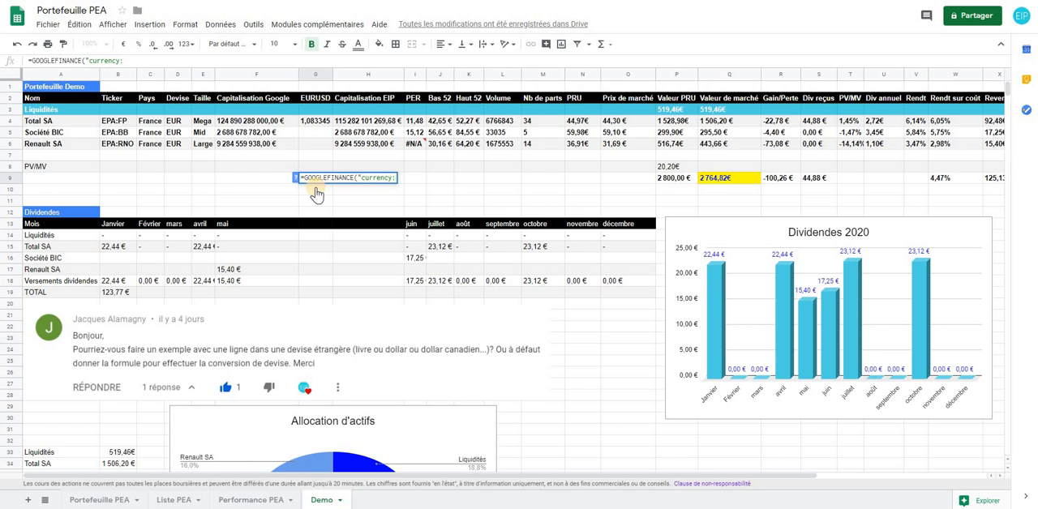
pyautogui.write('eurgbp')
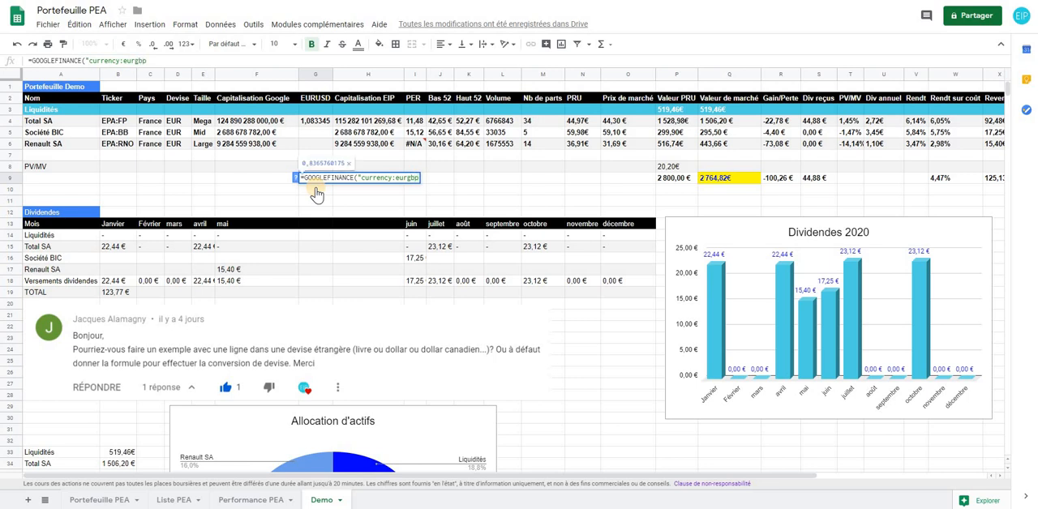
pyautogui.write('"')
pyautogui.write(')')
pyautogui.press('Return')
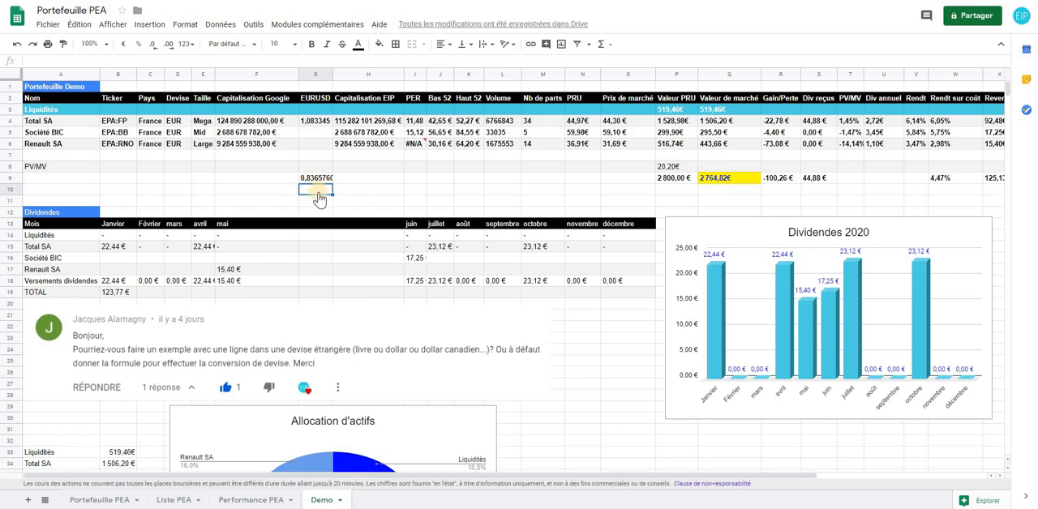
# Enter the euro to Canadian dollar rate formula =GOOGLEFINANCE("cuurency:eurcad") in cell G10
pyautogui.write('=')
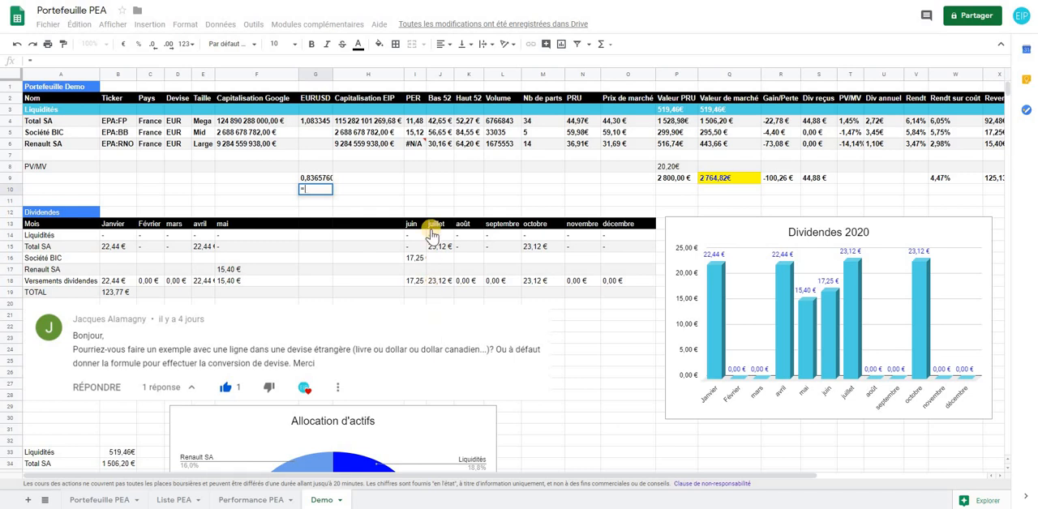
pyautogui.write('googl')
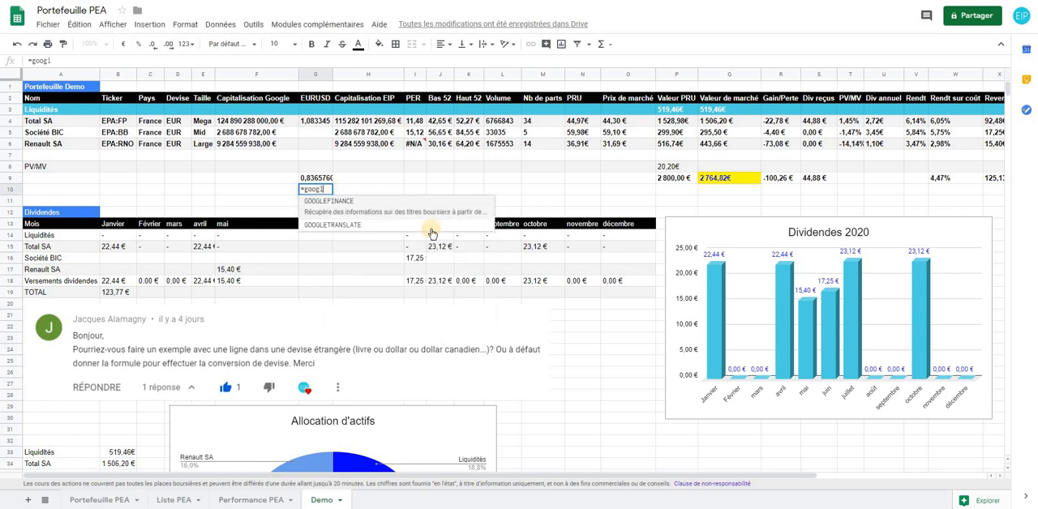
pyautogui.click(397, 208)
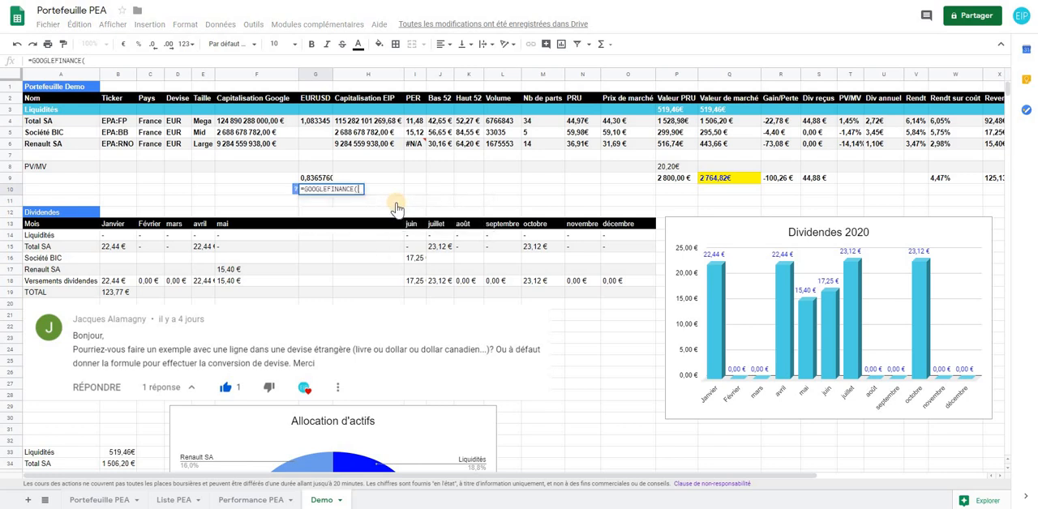
pyautogui.write('"cuu')
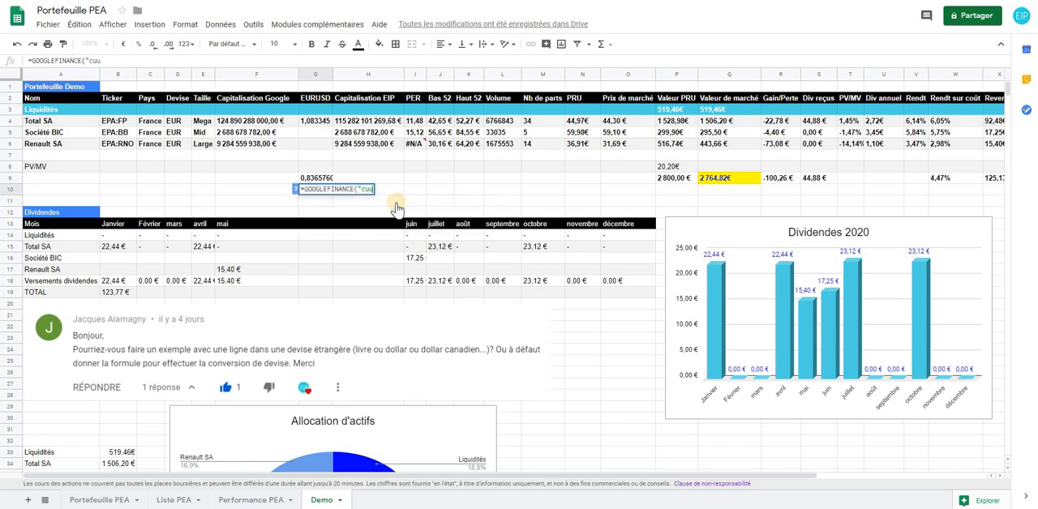
pyautogui.write('rency:eurca')
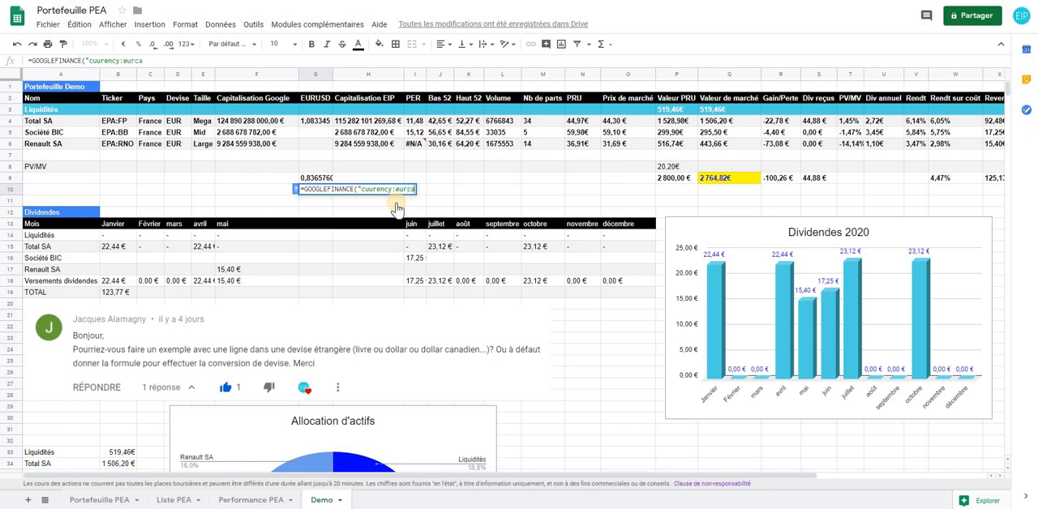
pyautogui.write('d")')
pyautogui.press('Return')
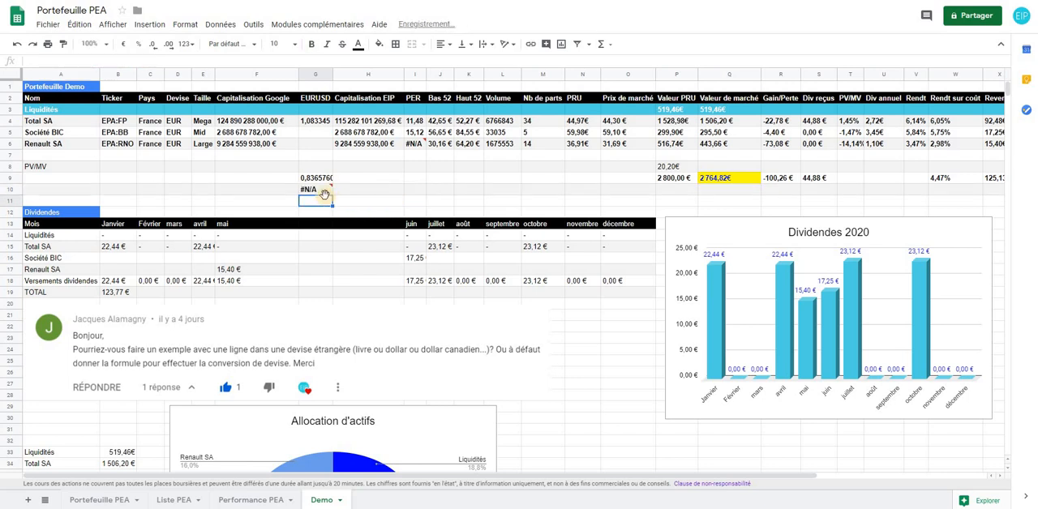
# Correct the misspelled currency prefix in cell G10 so the formula reads =GOOGLEFINANCE("currency:eurcad")
pyautogui.click(316, 179)
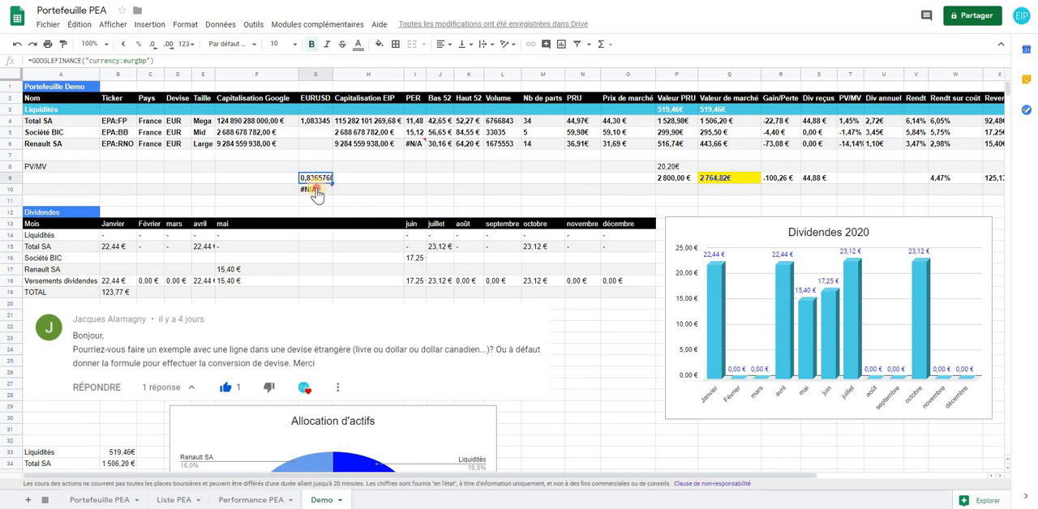
pyautogui.doubleClick(317, 189)
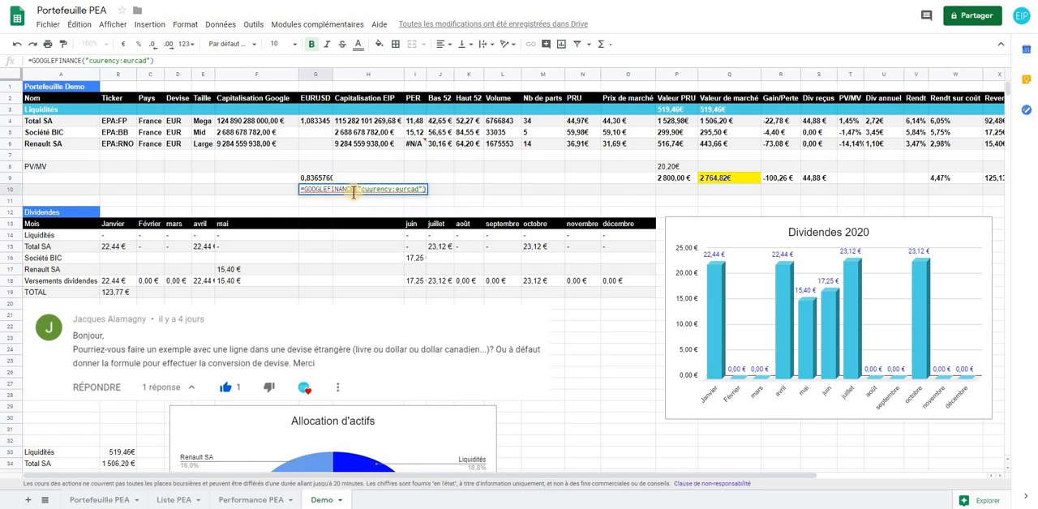
pyautogui.moveTo(336, 191)
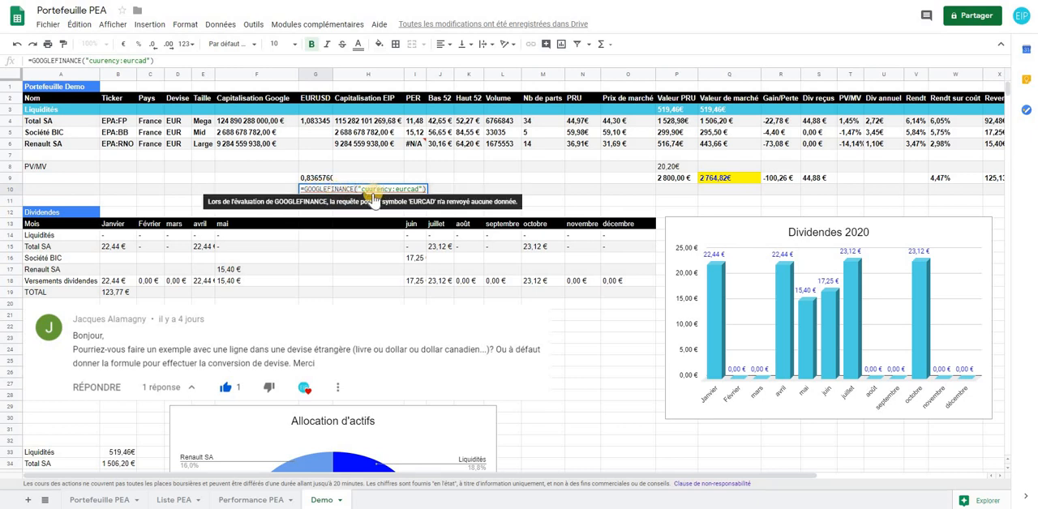
pyautogui.click(372, 189)
pyautogui.press('BackSpace')
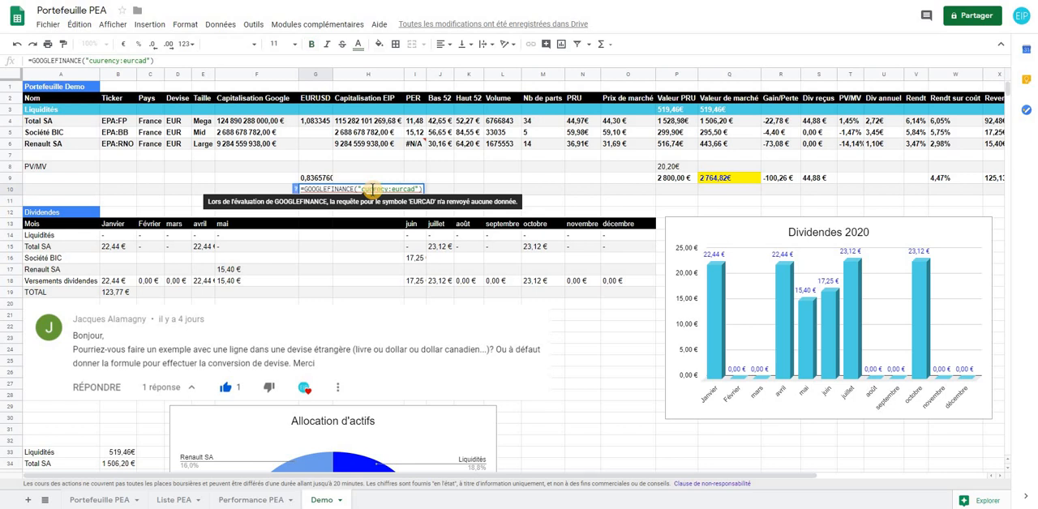
pyautogui.write('r')
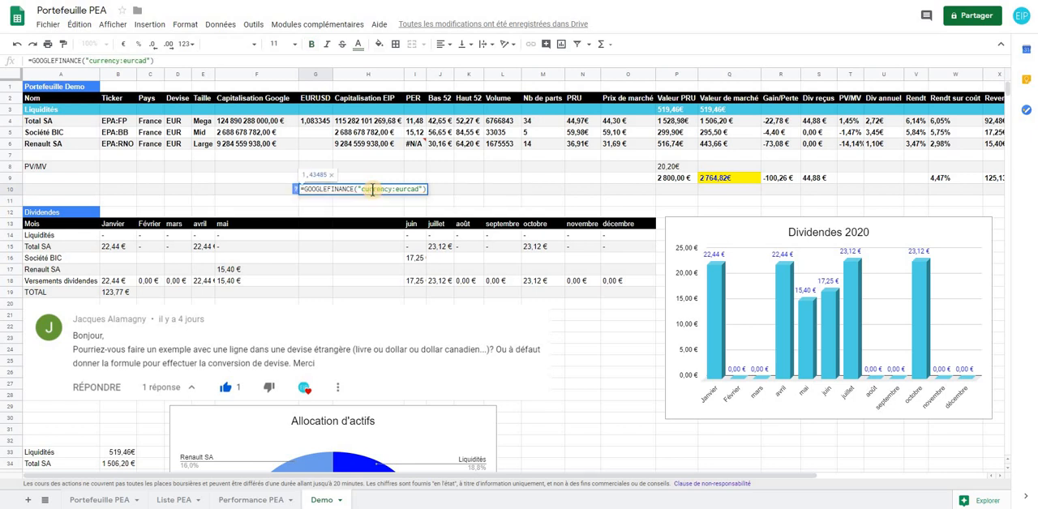
pyautogui.press('Return')
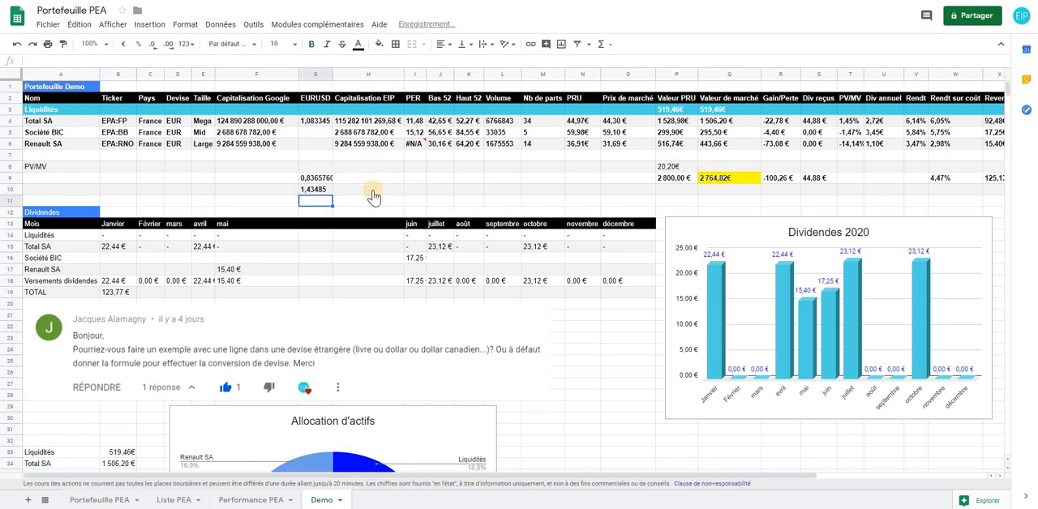
pyautogui.click(312, 191)
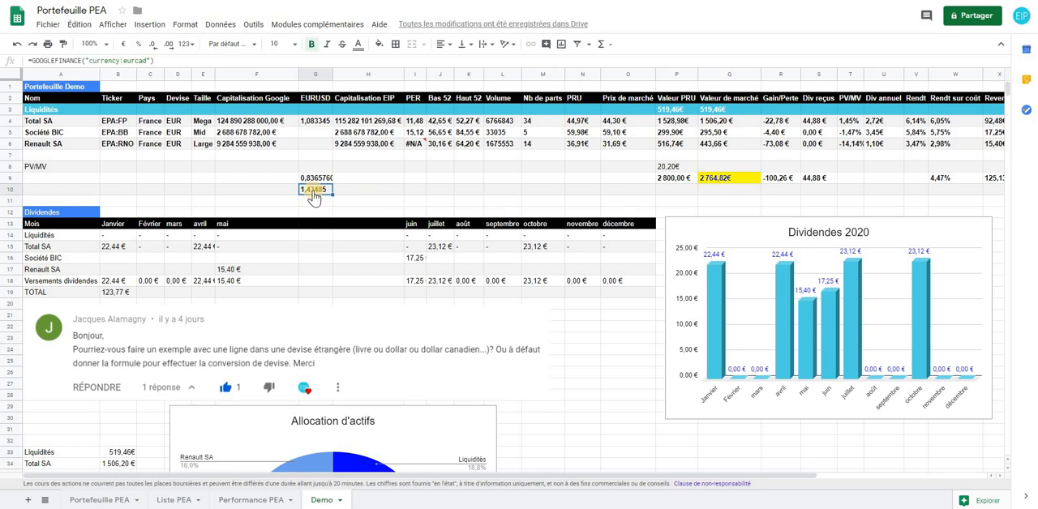